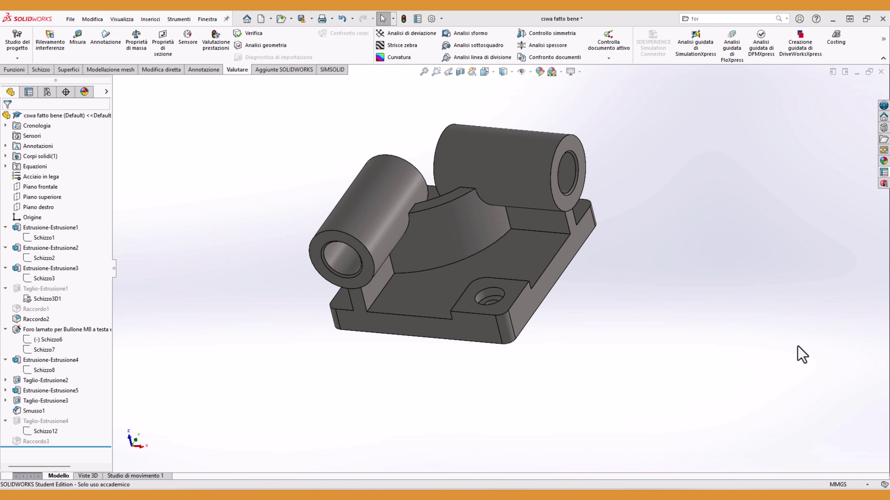
Step: Unsuppress the pocket cut Taglio-Estrusione1, then unsuppress its fillet Raccordo1
click(49, 289)
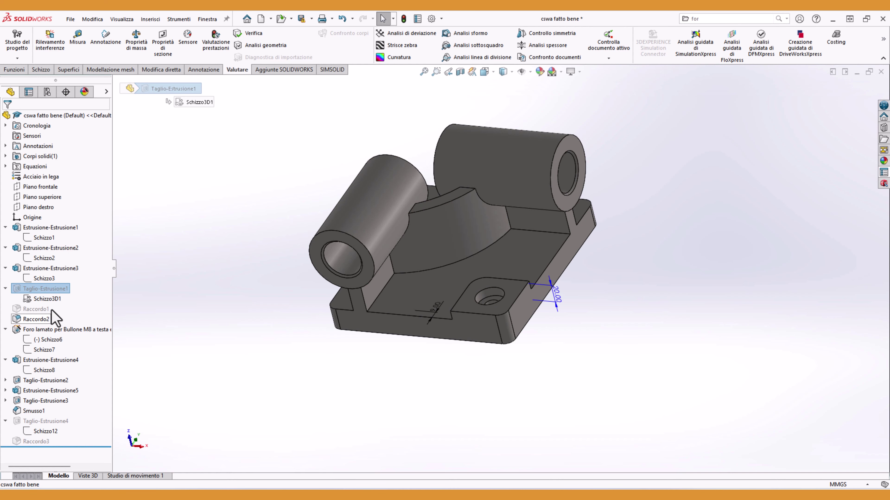
right_click(60, 289)
click(98, 262)
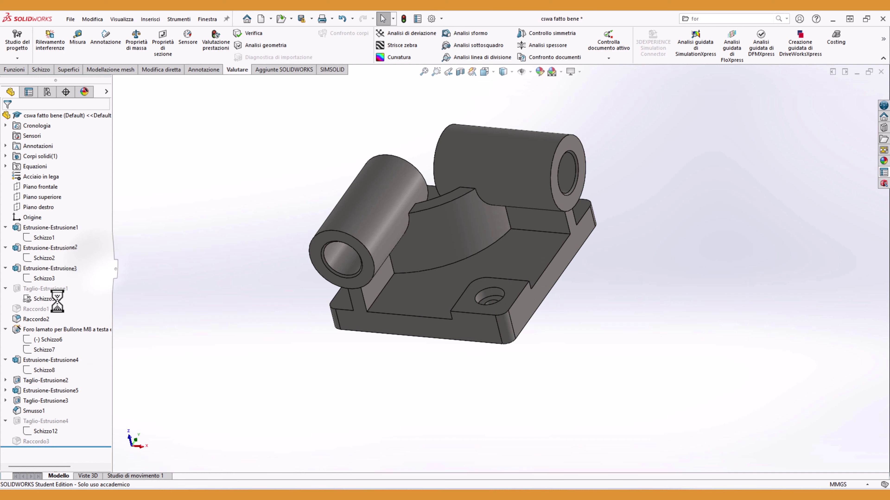
click(37, 309)
click(64, 286)
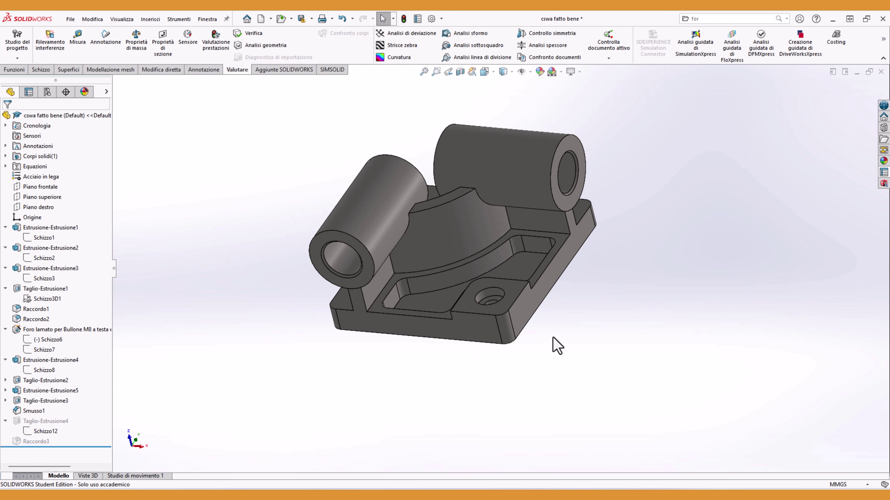
Step: Roll back to just after Smusso1 and show mass properties (14207.08 g)
drag(104, 448, 103, 416)
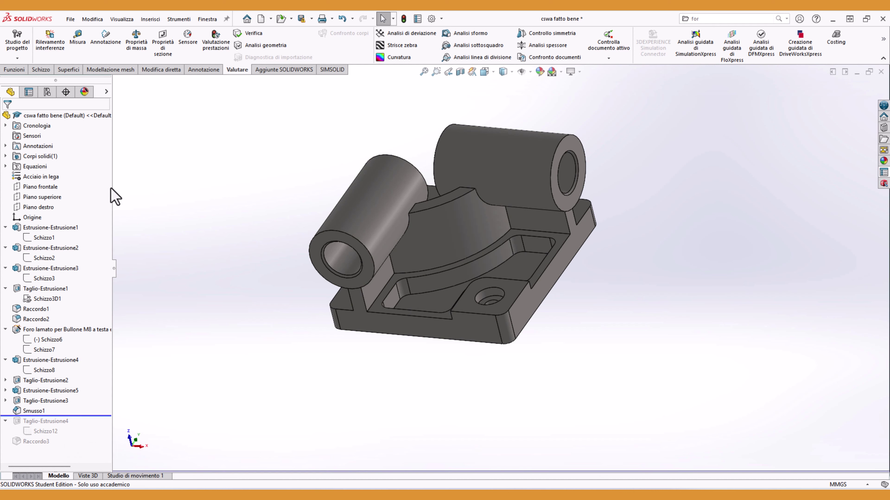
click(135, 39)
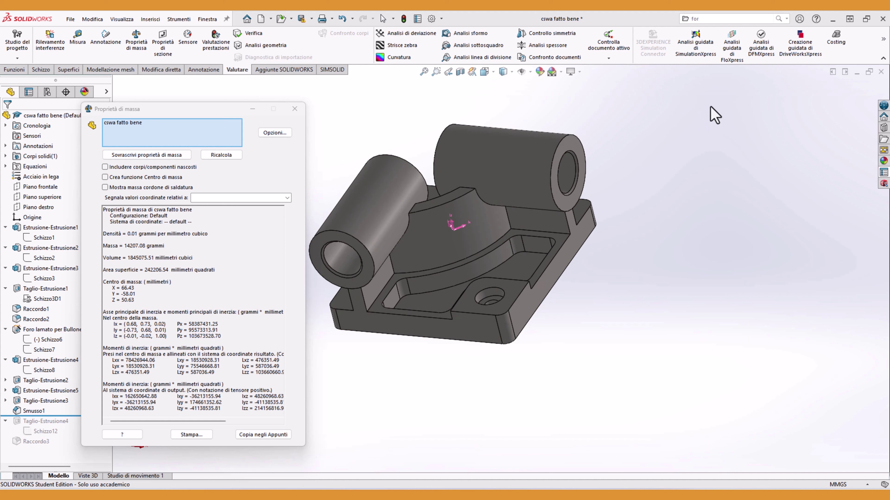
Step: Close the mass properties results, then orbit the bracket to inspect the chamfered hole face and base front face
click(294, 109)
middle_drag(473, 328, 423, 364)
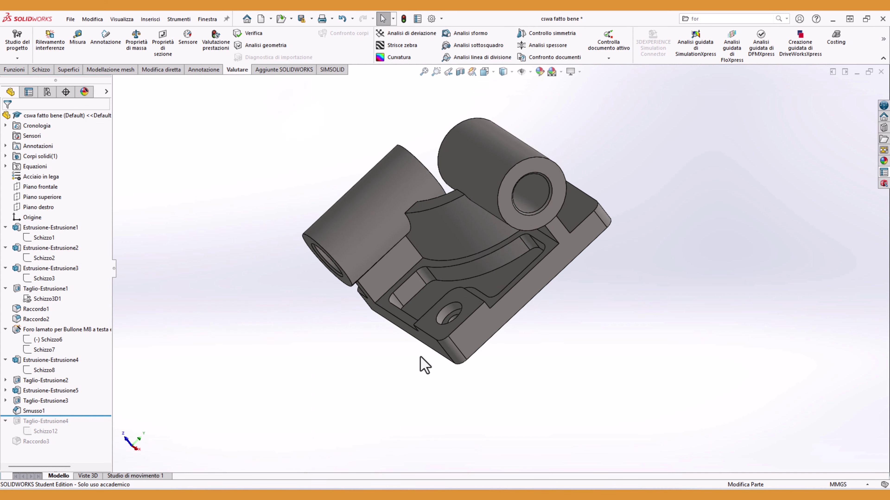
scroll(407, 324, down, 3)
scroll(415, 314, down, 2)
click(415, 314)
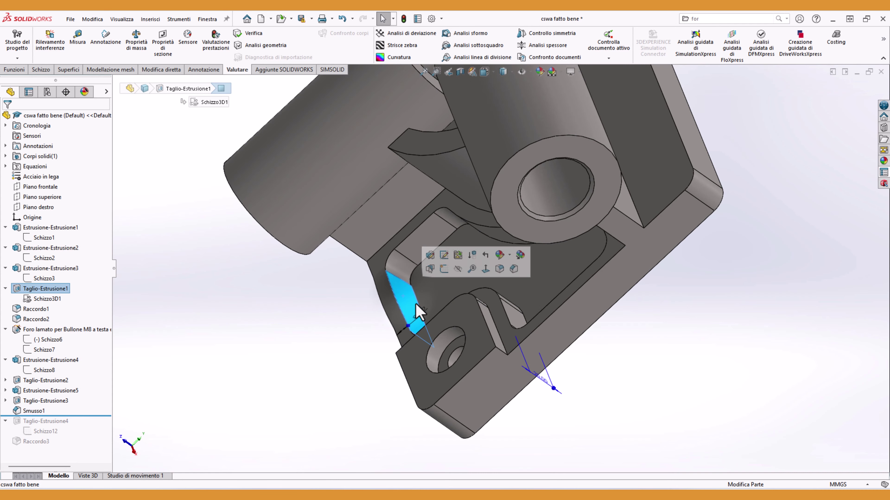
middle_drag(415, 313, 469, 268)
click(432, 308)
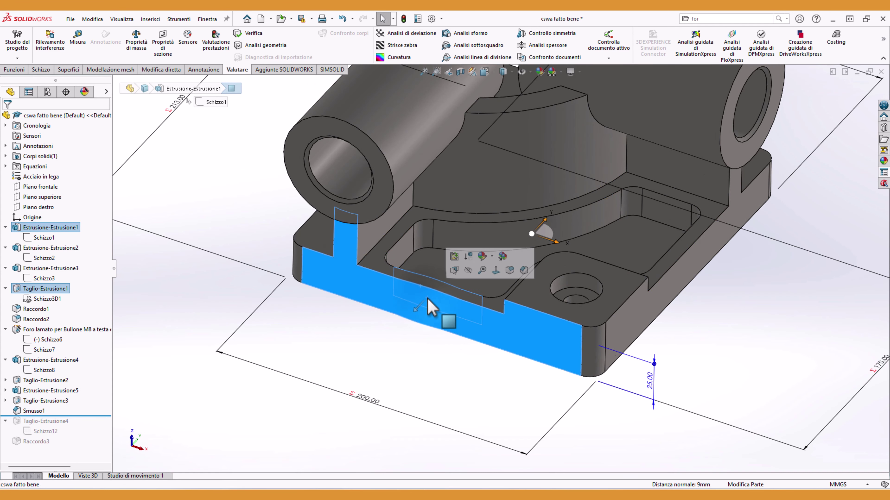
Step: Select the pocket's 3D sketch Schizzo3D1 and bring up its context menu
scroll(258, 367, up, 3)
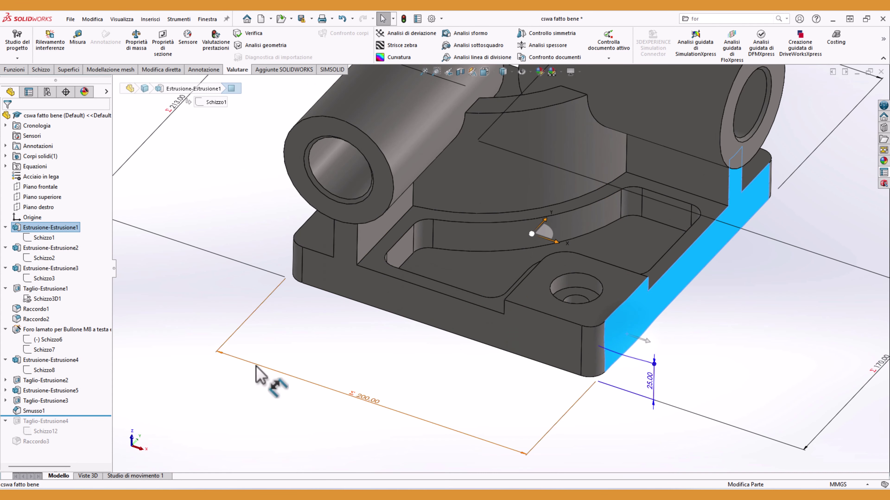
scroll(183, 351, up, 2)
click(52, 300)
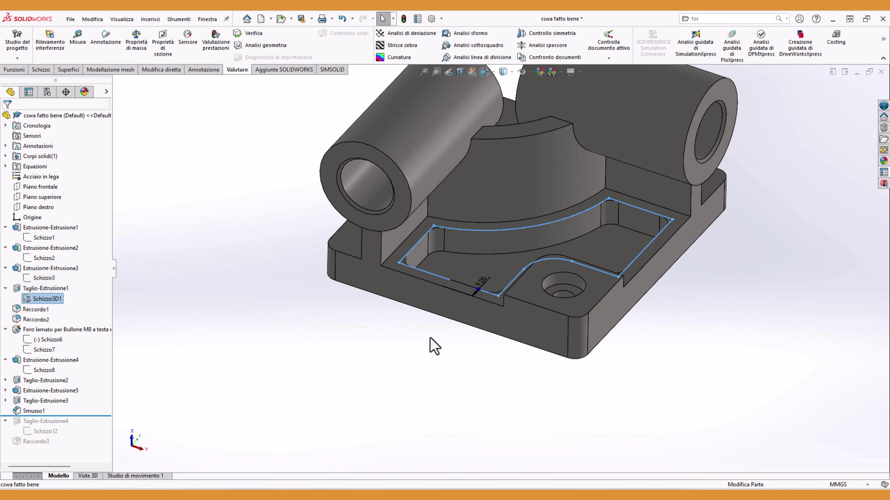
middle_drag(433, 343, 445, 349)
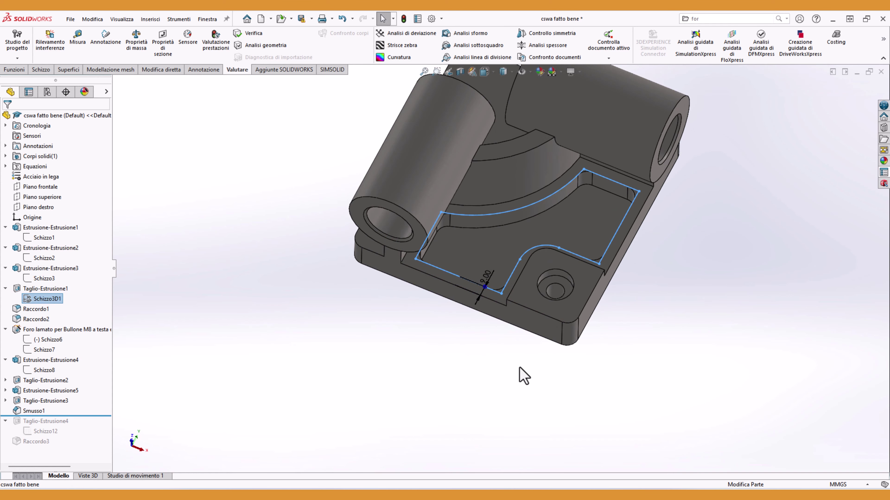
right_click(50, 298)
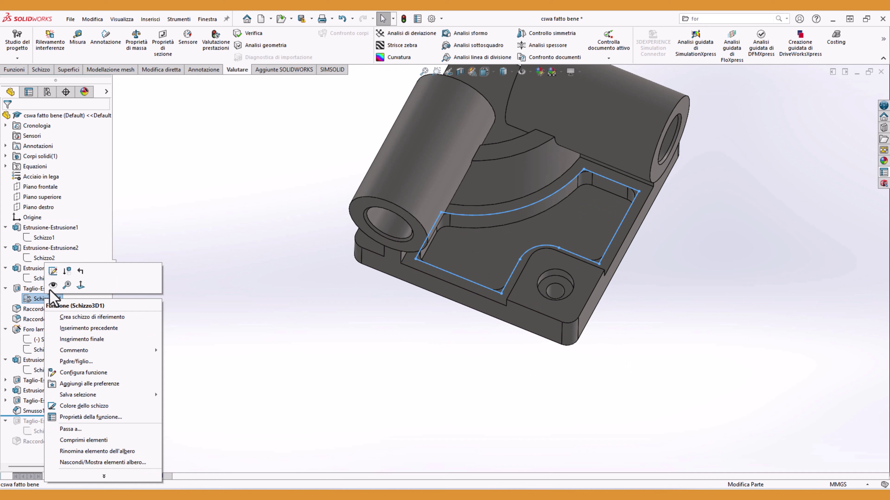
click(52, 271)
mouse_move(705, 265)
middle_down()
mouse_move(586, 266)
mouse_move(657, 312)
mouse_move(661, 298)
middle_up()
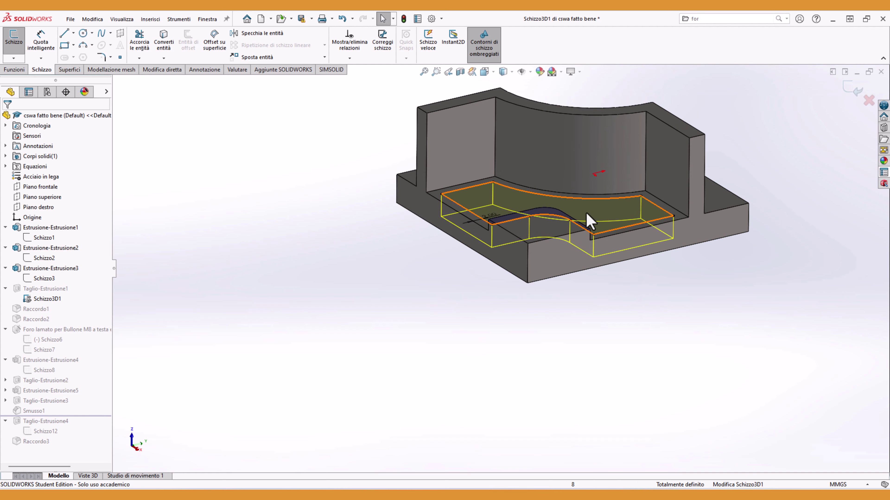
scroll(585, 245, down, 5)
scroll(603, 217, up, 1)
scroll(726, 190, up, 3)
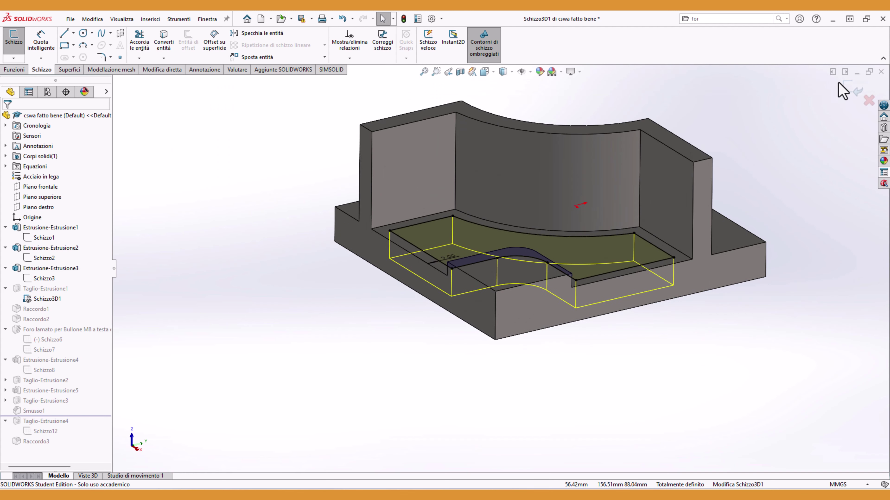
click(848, 91)
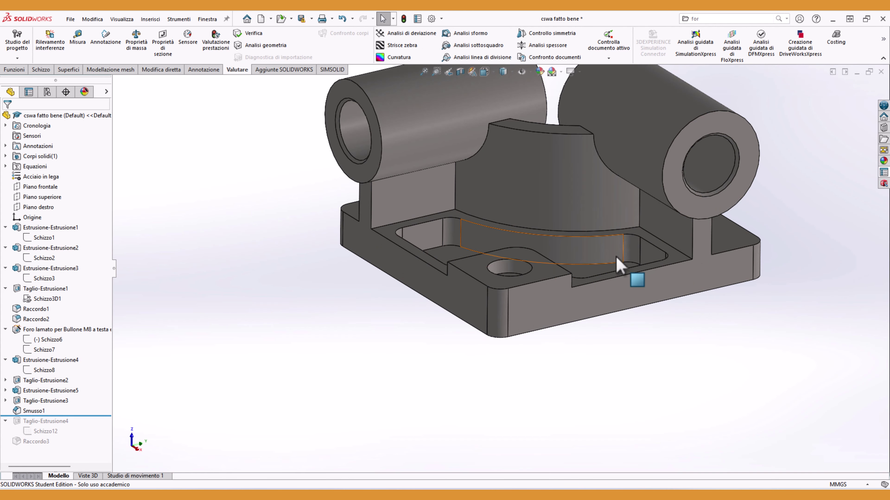
click(603, 275)
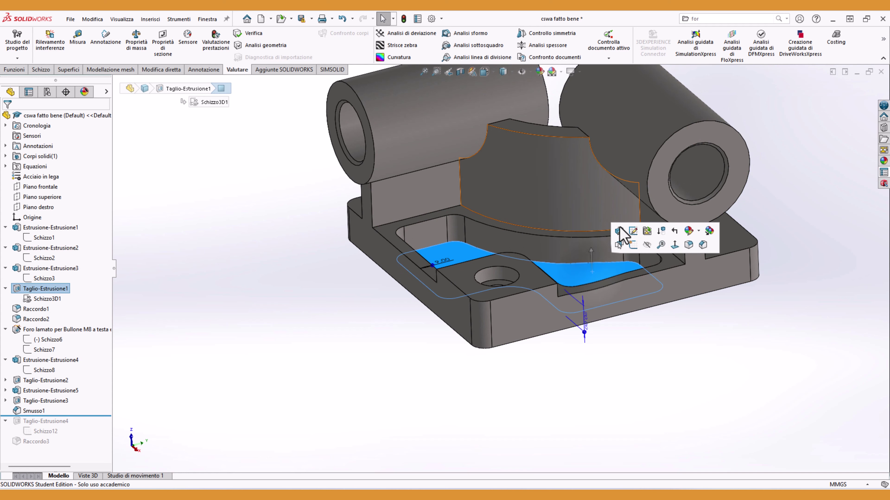
click(677, 277)
click(692, 340)
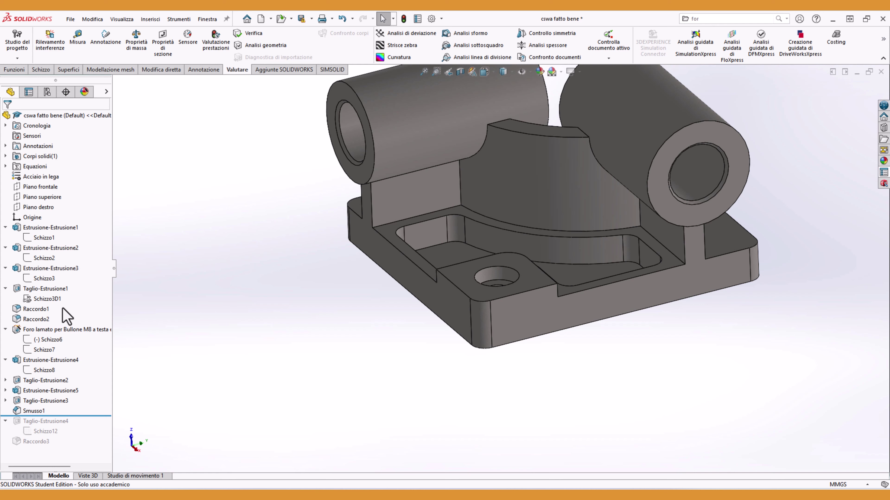
click(52, 294)
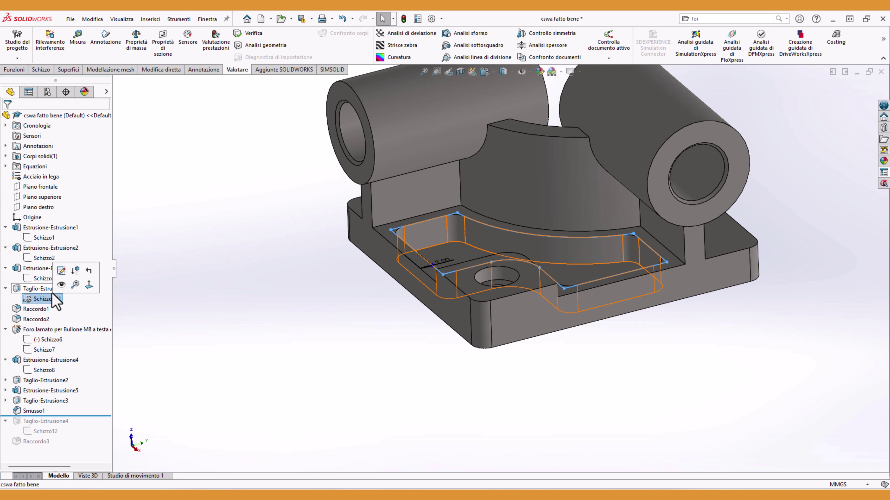
click(352, 413)
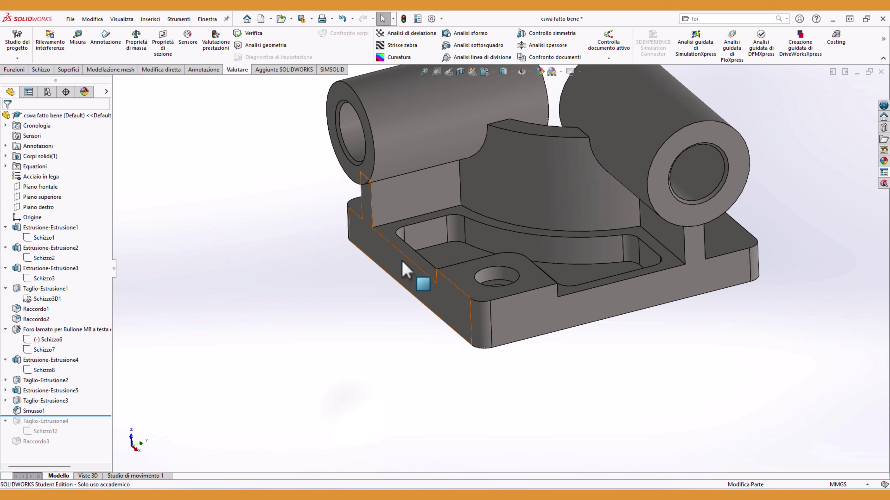
click(389, 230)
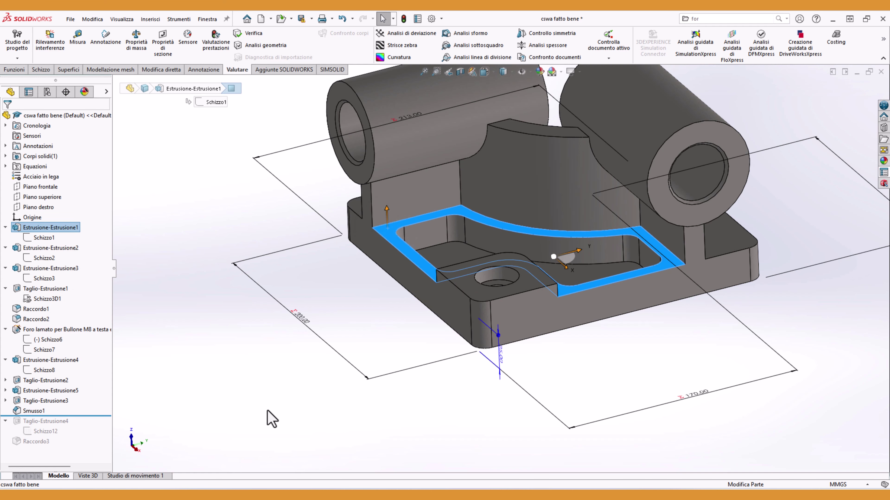
click(268, 352)
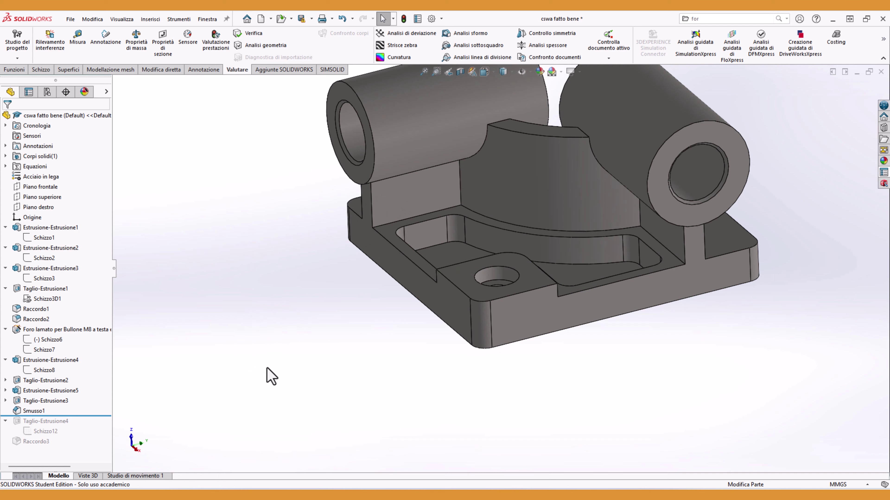
Step: Suppress Taglio-Estrusione1, then unsuppress the alternate cut Taglio-Estrusione4 and its fillet Raccordo3
right_click(57, 288)
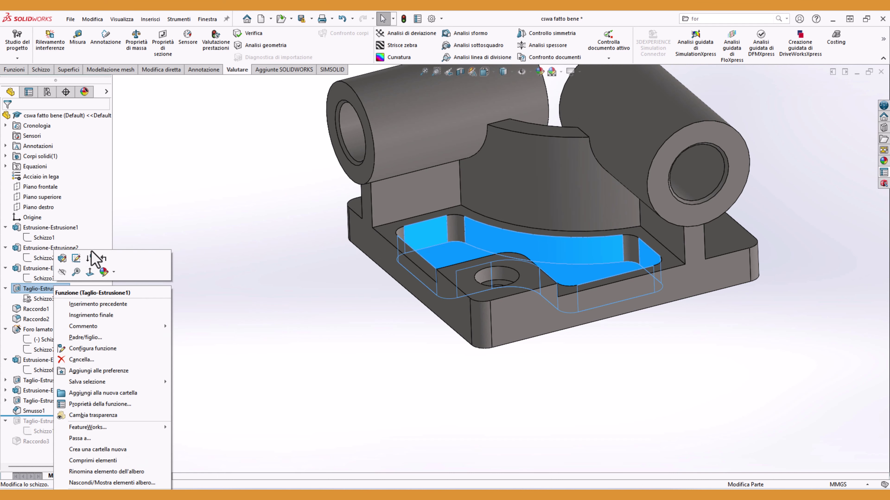
click(92, 254)
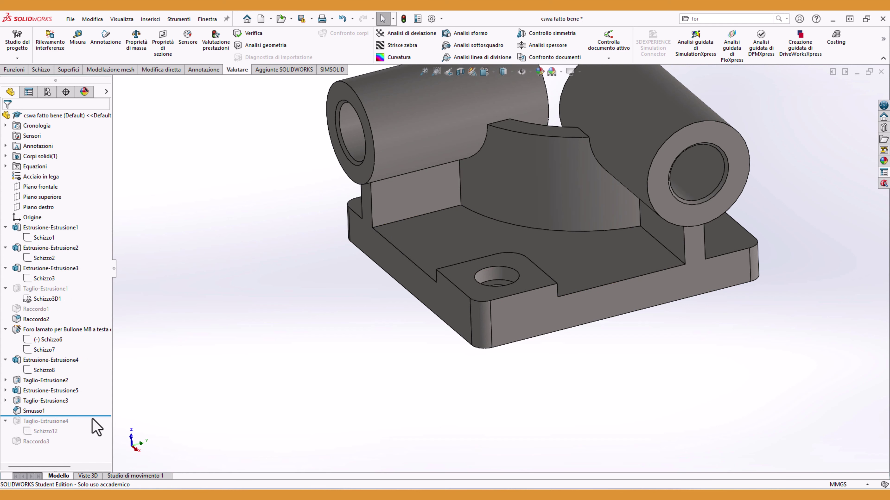
click(46, 433)
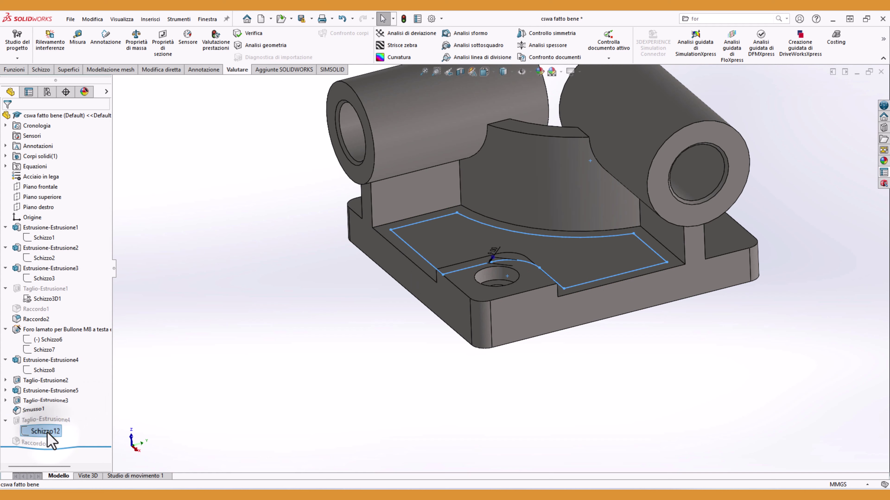
click(34, 421)
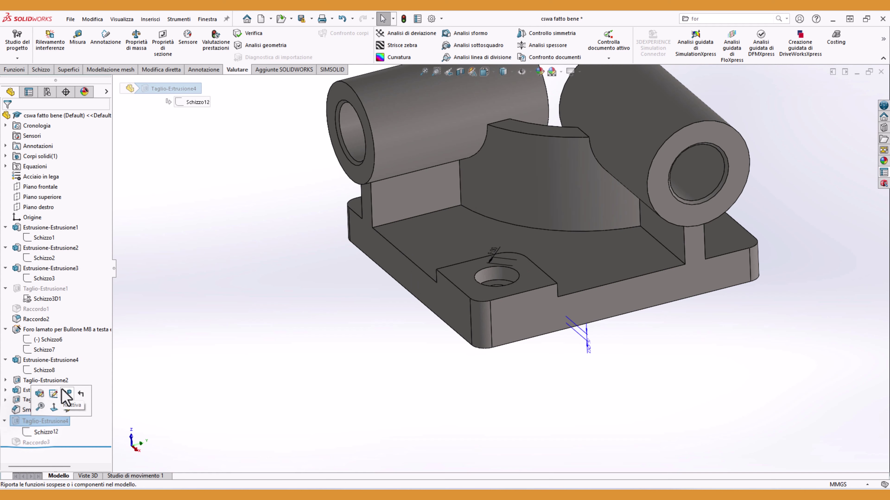
click(66, 395)
click(35, 441)
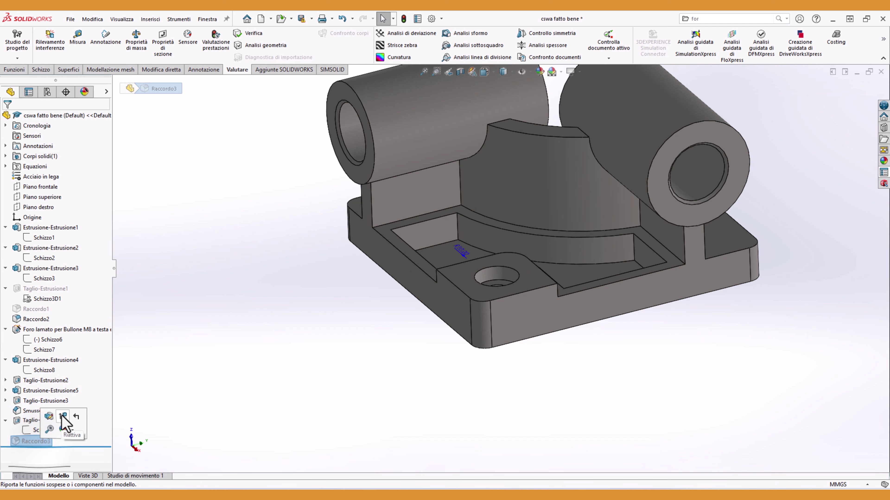
click(65, 424)
mouse_move(427, 364)
middle_down()
mouse_move(516, 298)
mouse_move(491, 343)
mouse_move(540, 248)
mouse_move(548, 252)
middle_up()
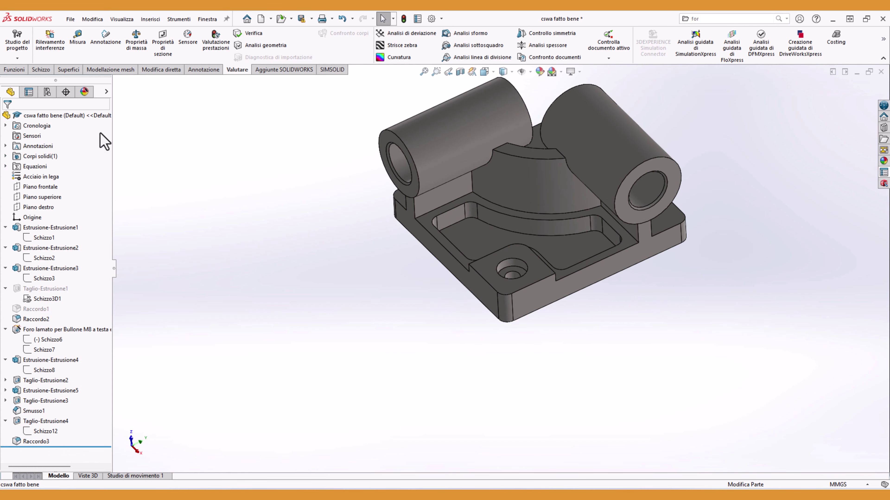
Step: Reopen Mass Properties, highlight the new 14207.34 g mass value, and move the dialog aside
click(136, 40)
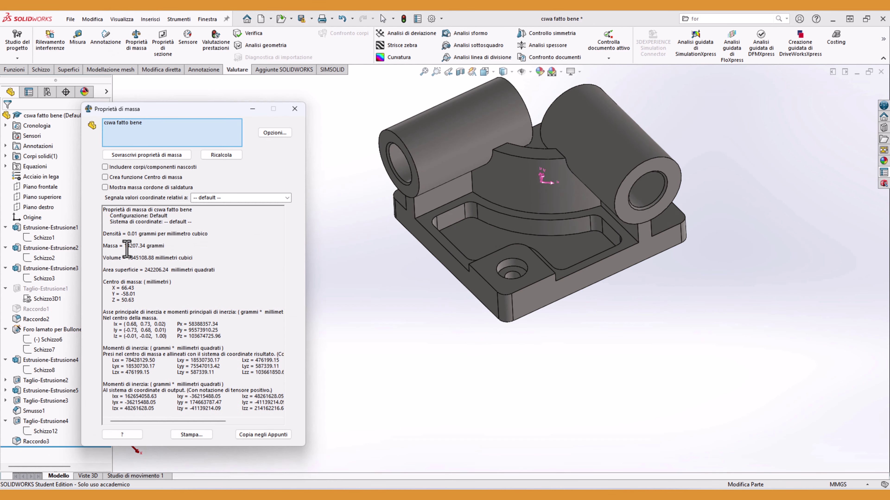
double_click(129, 246)
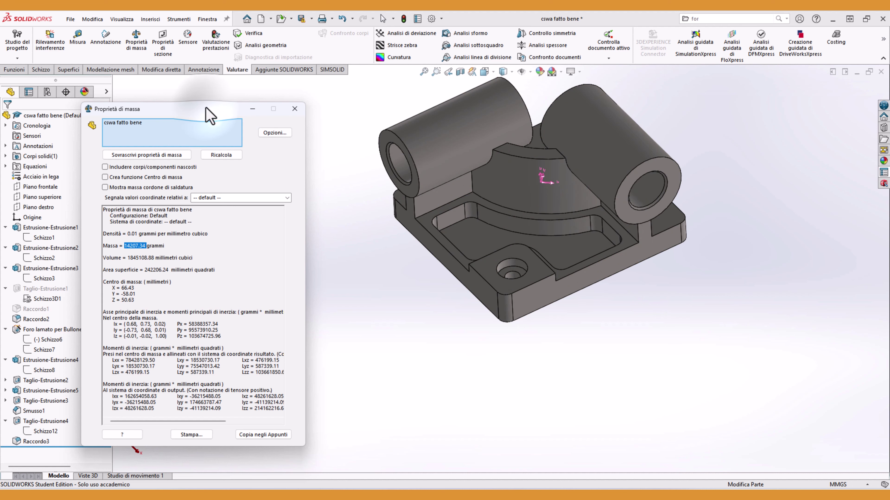
mouse_move(207, 109)
mouse_down()
mouse_move(310, 92)
mouse_move(256, 80)
mouse_up()
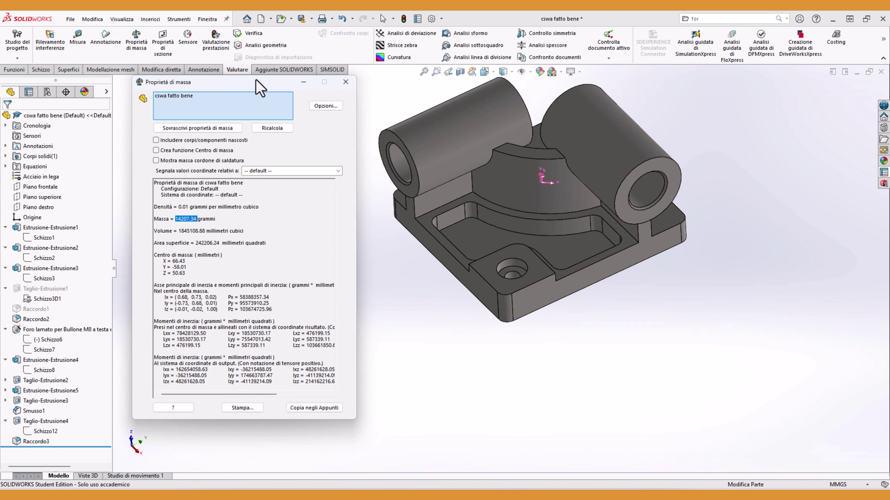